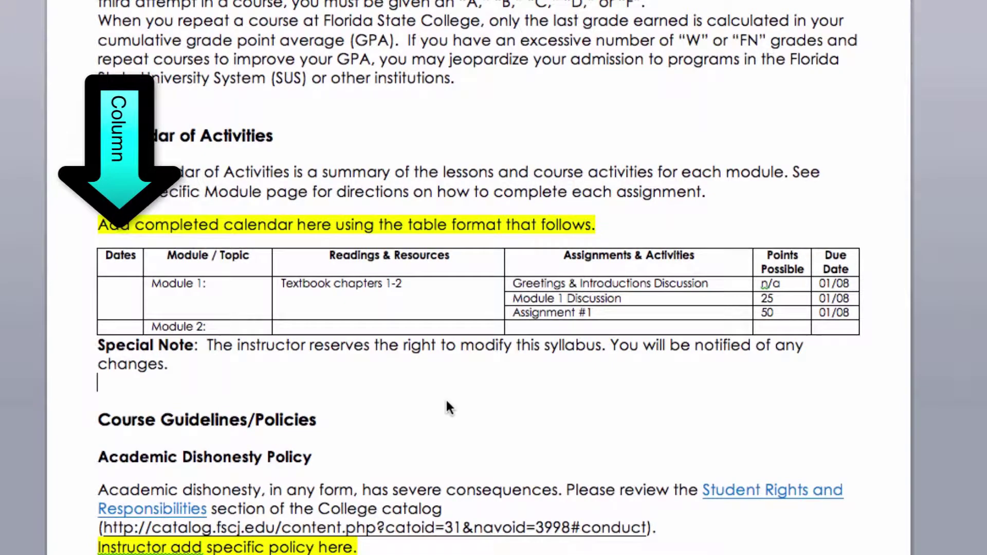
# Select the Dates column, then the Module 1 row, and finally only the Module 1 cell
pyautogui.click(121, 249)
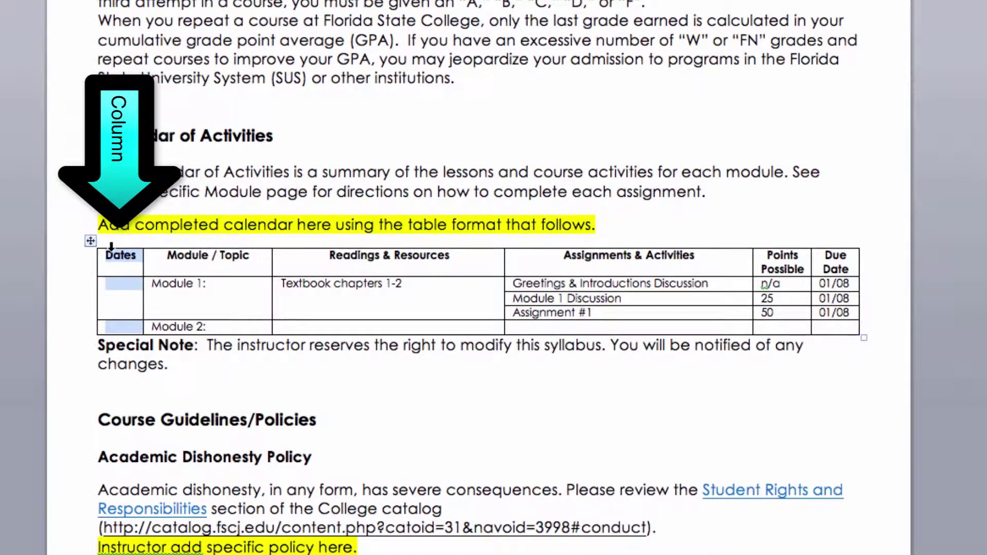
pyautogui.click(84, 295)
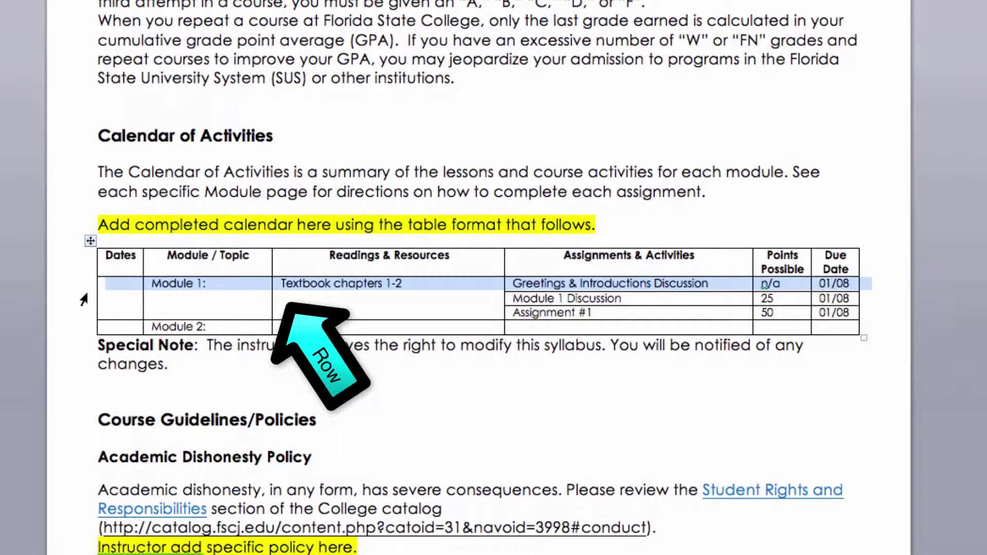
pyautogui.click(207, 298)
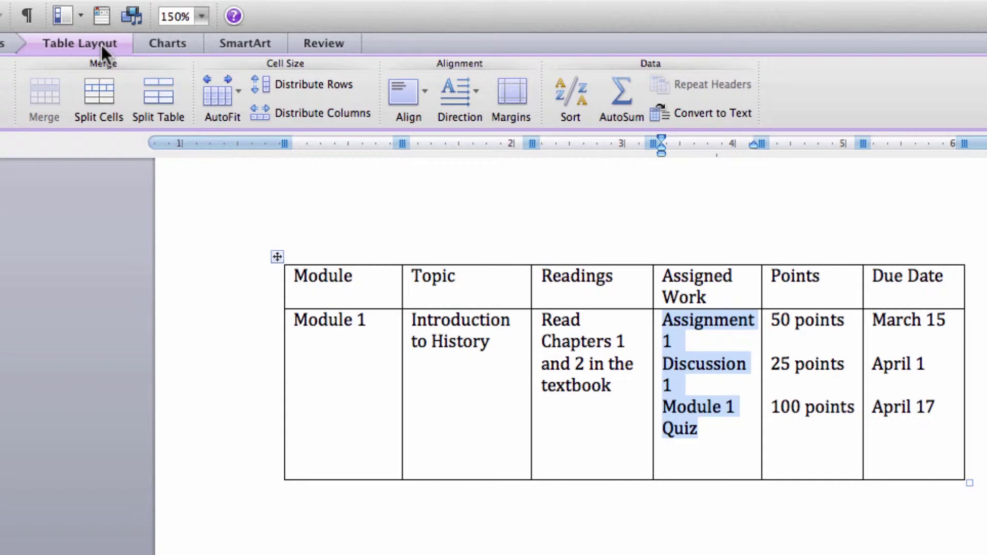
# Split Module 1's Assigned Work cell into 1 column and 3 rows, then deselect
pyautogui.click(104, 87)
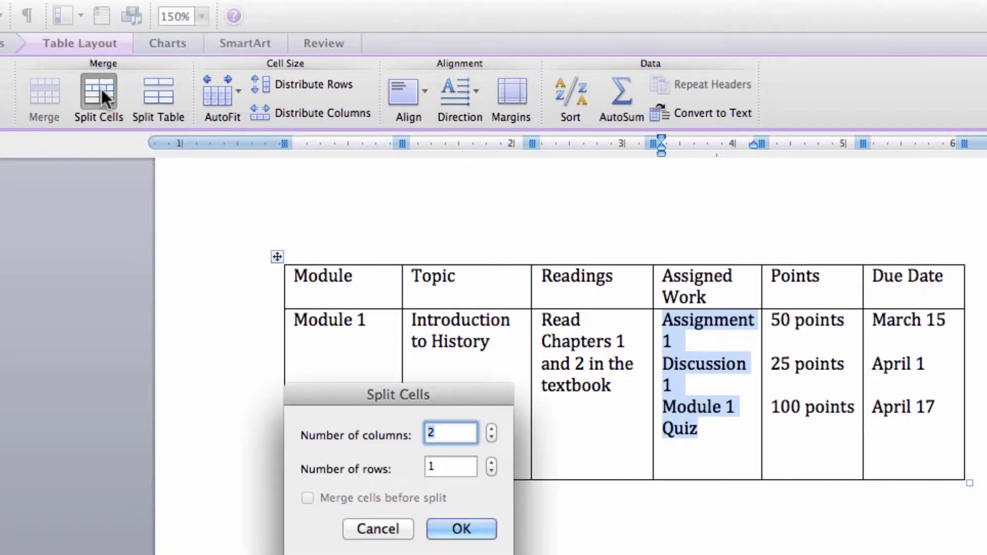
pyautogui.click(492, 429)
pyautogui.click(491, 438)
pyautogui.click(492, 438)
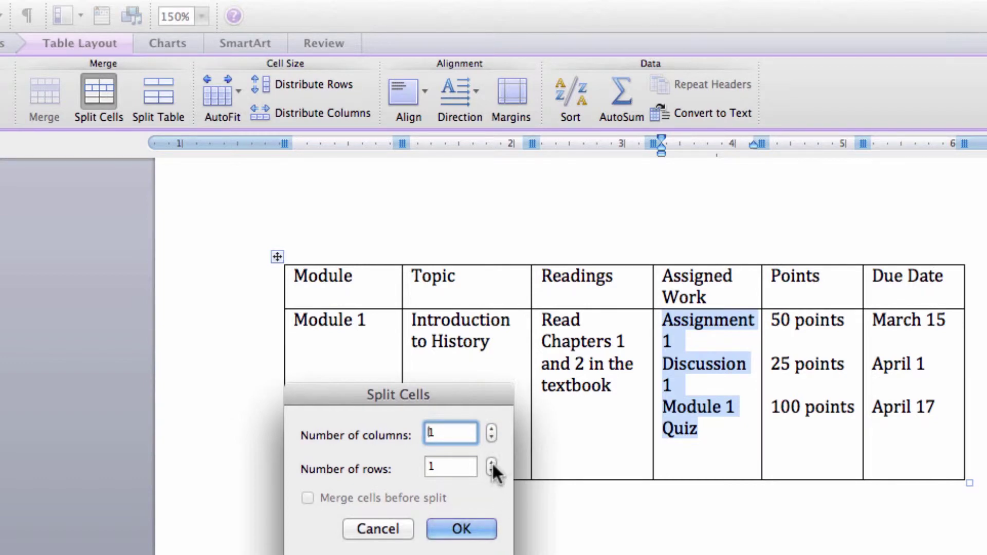
pyautogui.click(492, 460)
pyautogui.click(491, 460)
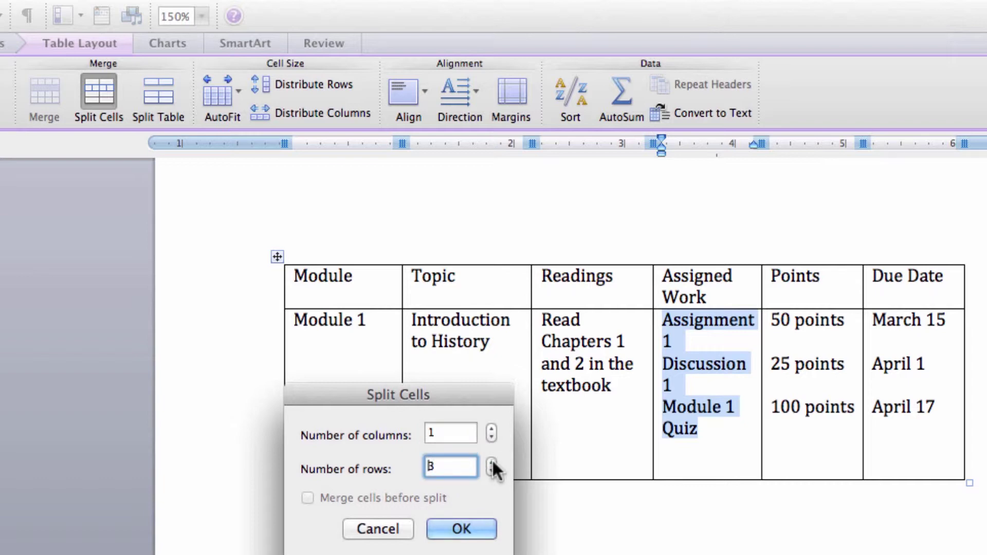
pyautogui.click(471, 526)
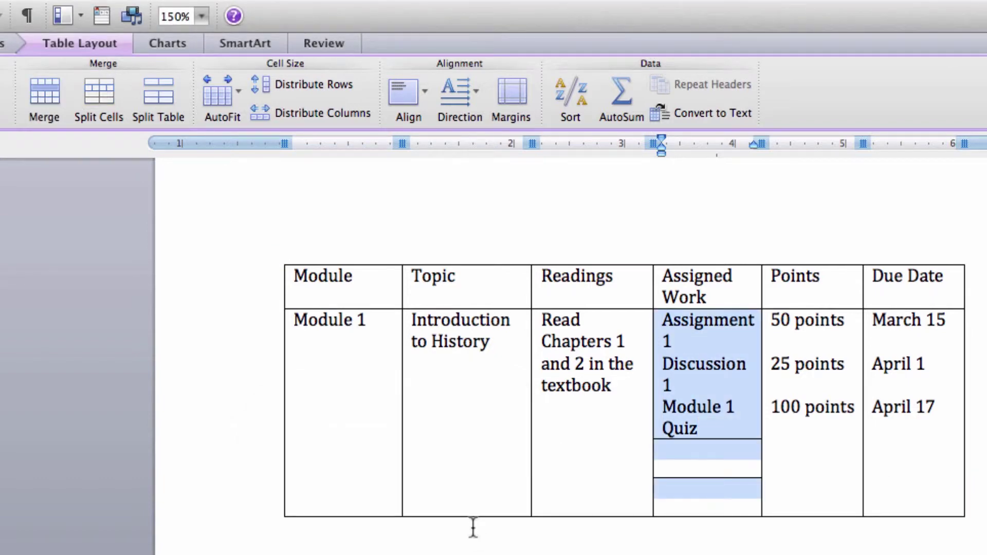
pyautogui.click(726, 458)
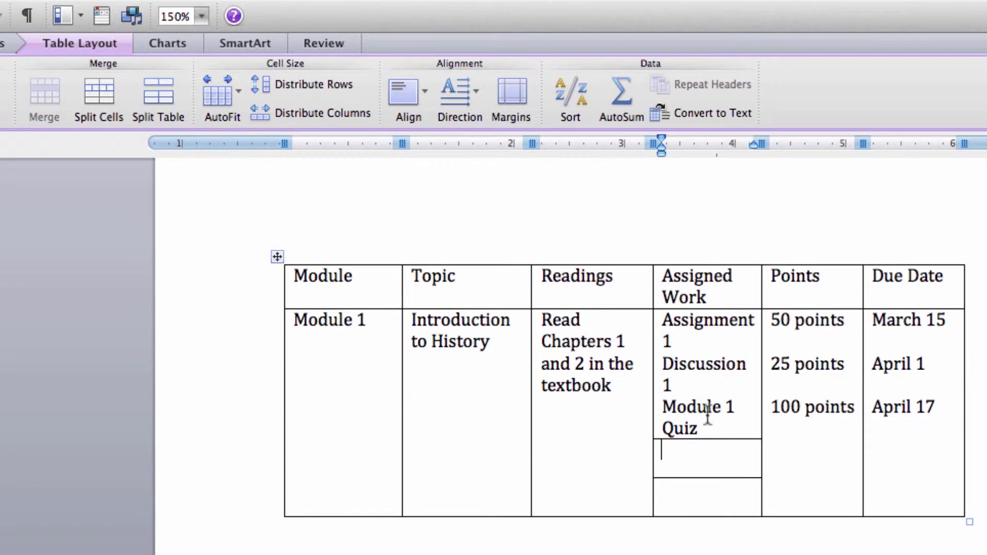
# Move Module 1 Quiz and Discussion 1 into the bottom and middle split cells, keeping Assignment 1 on top
pyautogui.moveTo(666, 406); pyautogui.dragTo(699, 489)
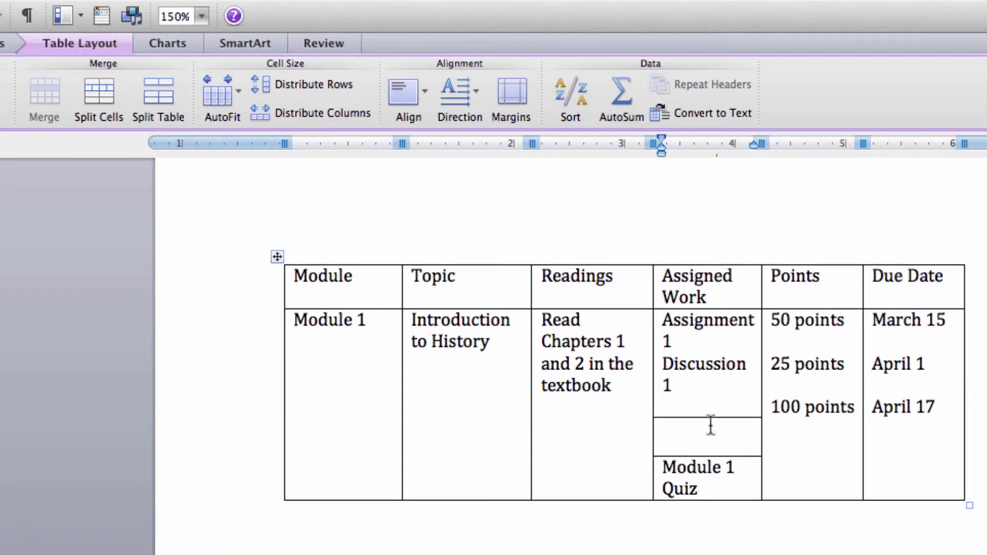
pyautogui.moveTo(662, 362); pyautogui.dragTo(680, 433)
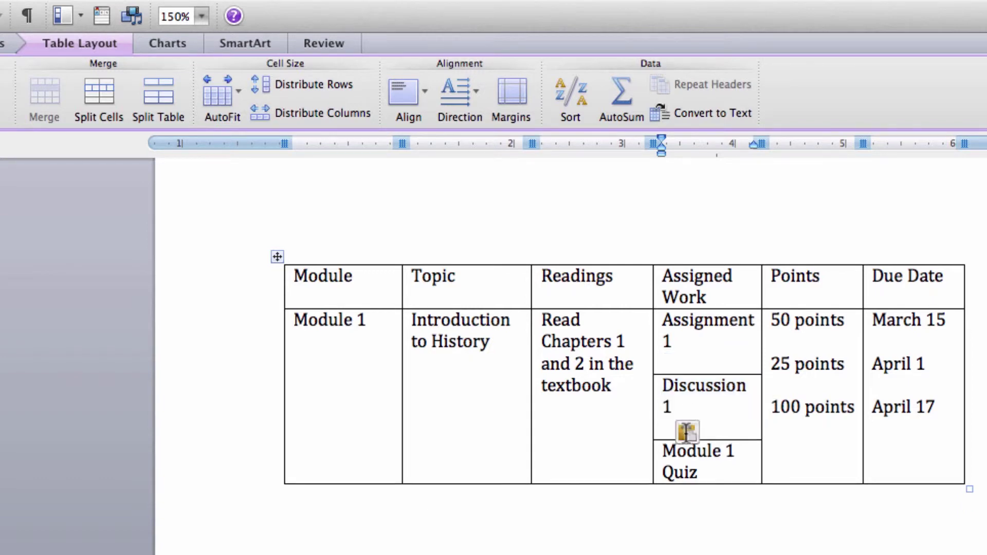
pyautogui.click(667, 360)
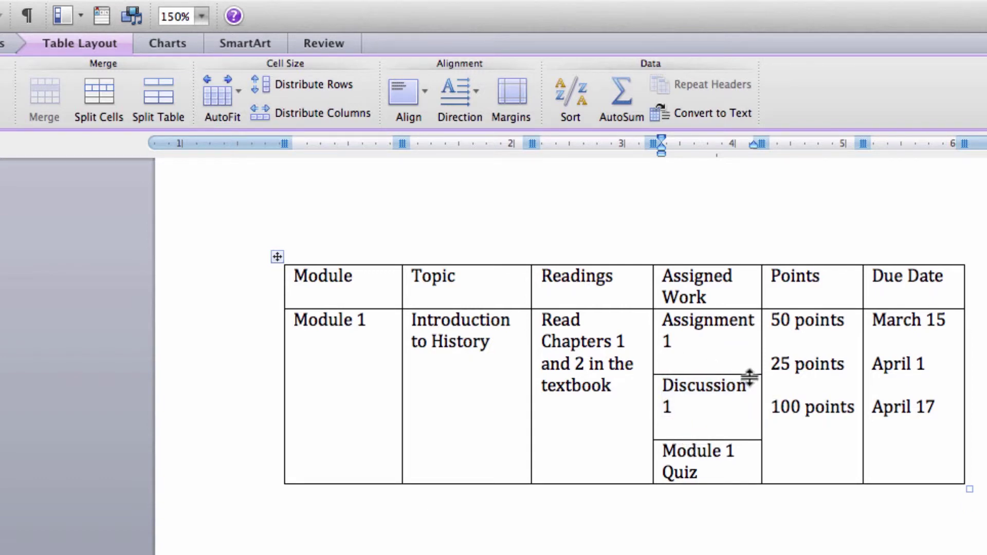
pyautogui.press('BackSpace')
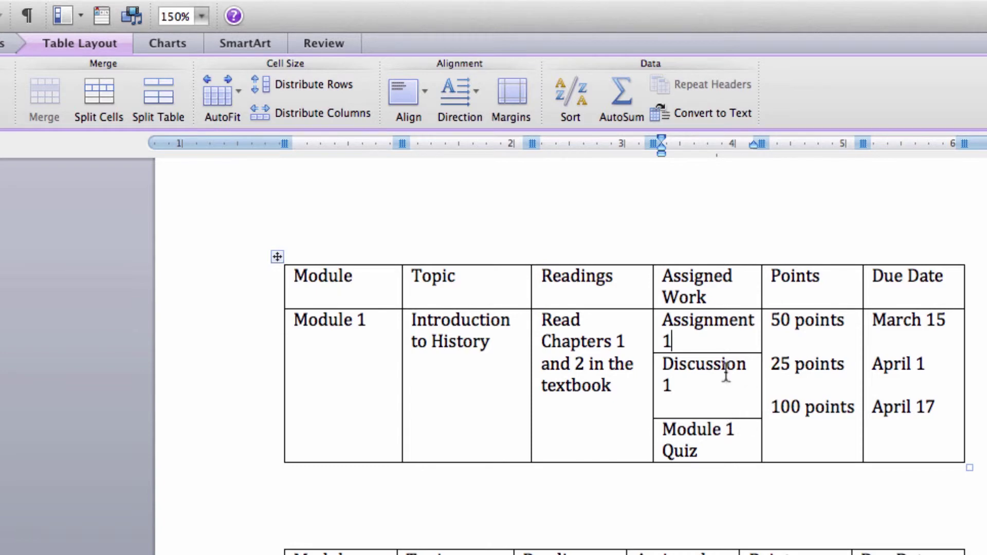
pyautogui.press('Return')
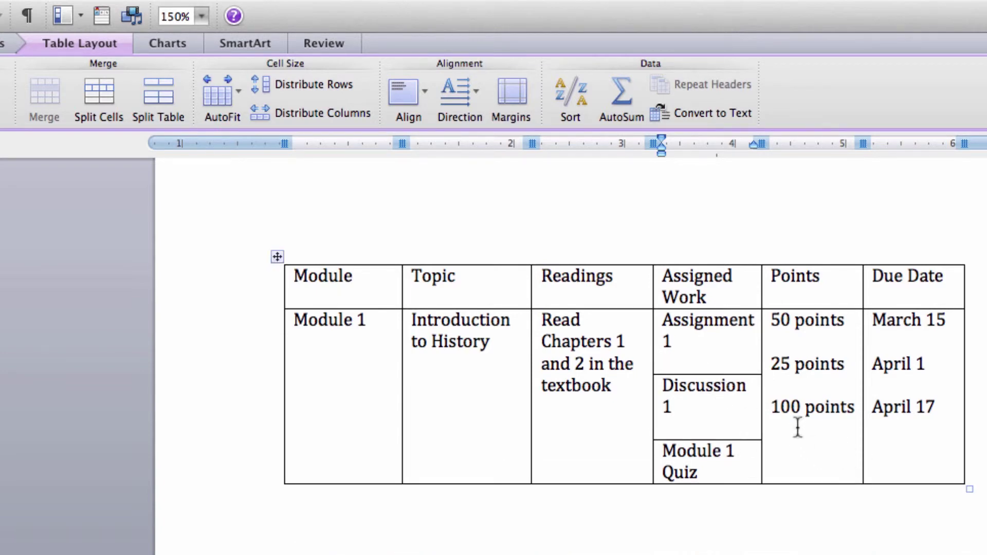
# Split the Points cell into 1 column by 3 rows and move 100 and 25 points into their rows
pyautogui.moveTo(771, 313); pyautogui.dragTo(833, 411)
pyautogui.click(97, 92)
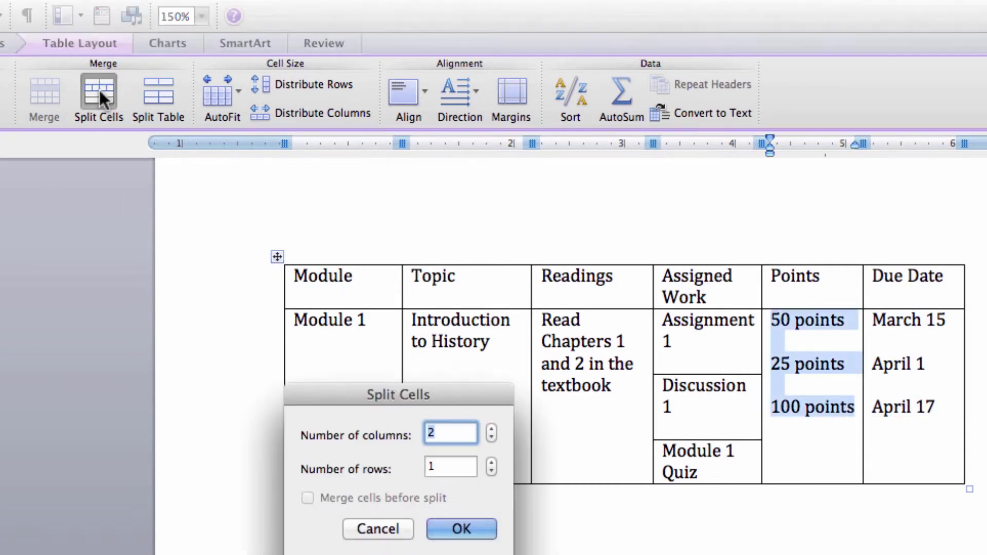
pyautogui.write('1')
pyautogui.press('Tab')
pyautogui.write('3')
pyautogui.moveTo(775, 397); pyautogui.dragTo(855, 407)
pyautogui.moveTo(812, 406); pyautogui.dragTo(792, 502)
# Split the Due Date cell into three rows and move April 1 into the Discussion row
pyautogui.moveTo(771, 364); pyautogui.dragTo(797, 408)
pyautogui.moveTo(872, 320); pyautogui.dragTo(874, 495)
pyautogui.click(95, 98)
pyautogui.click(493, 459)
pyautogui.click(494, 459)
pyautogui.click(458, 529)
pyautogui.tripleClick(893, 408)
pyautogui.tripleClick(892, 366)
pyautogui.moveTo(892, 366); pyautogui.dragTo(876, 407)
# Remove the leftover empty line under March 15 in the Due Date column
pyautogui.click(696, 379)
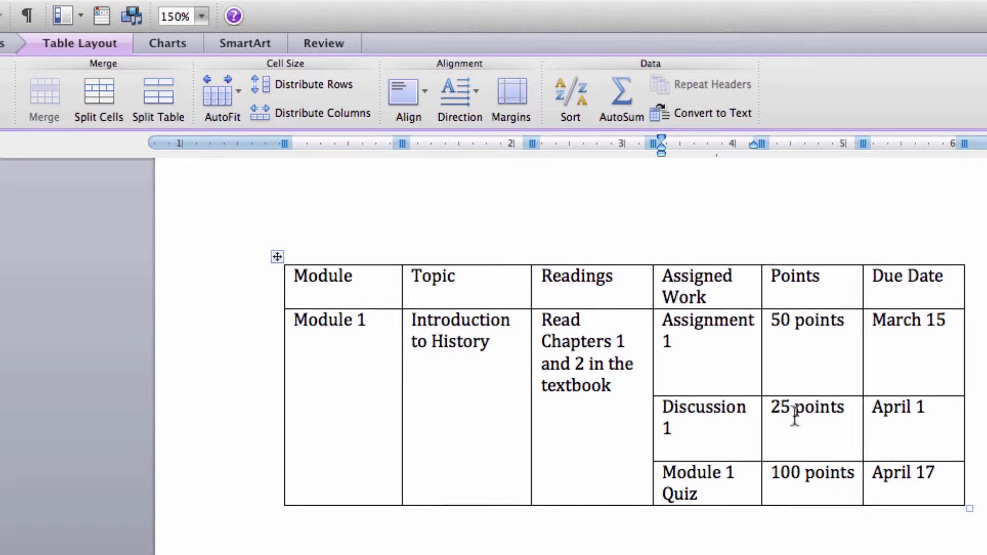
pyautogui.click(880, 376)
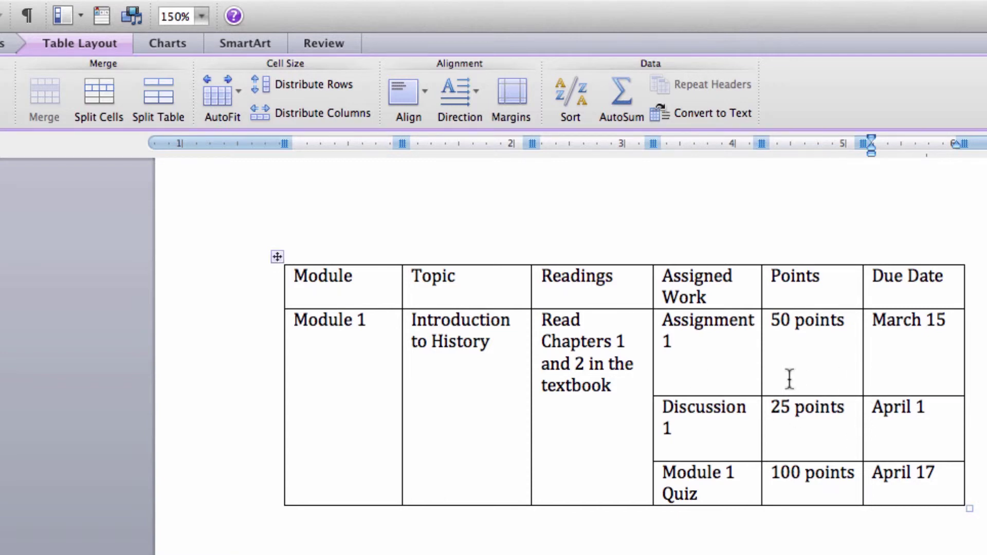
pyautogui.press('BackSpace')
pyautogui.press('Left')
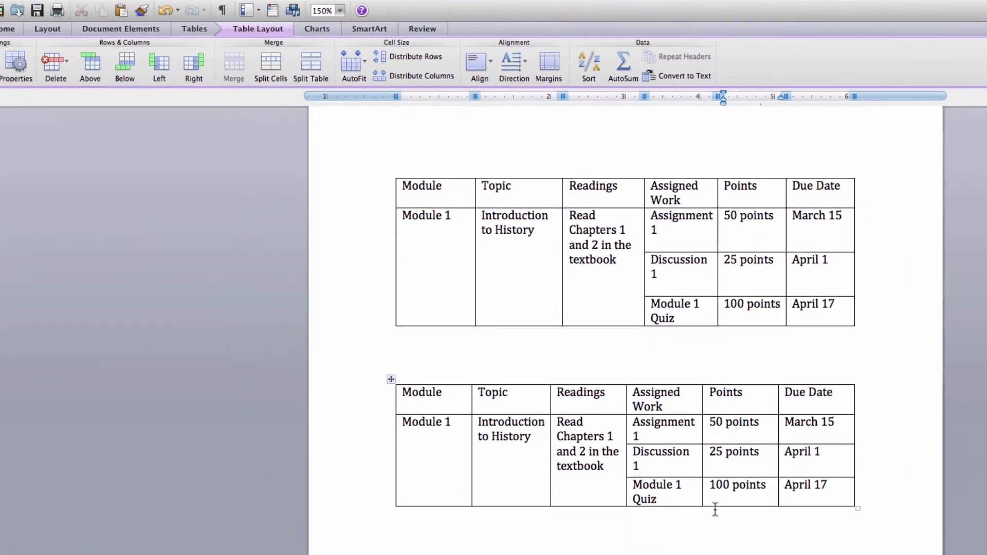
# Insert a blank row below Module 1, split its last three cells into 3 rows, and select it
pyautogui.click(155, 62)
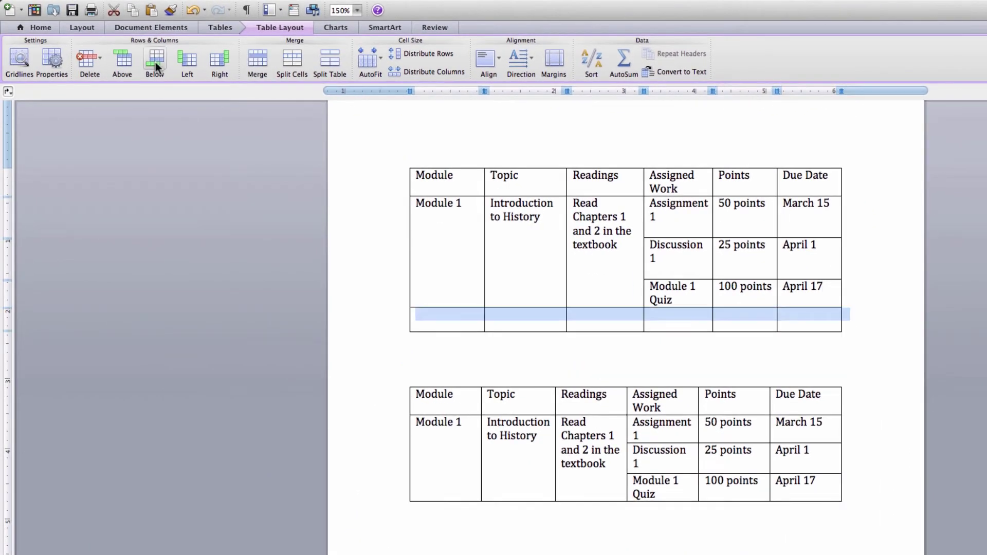
pyautogui.click(665, 317)
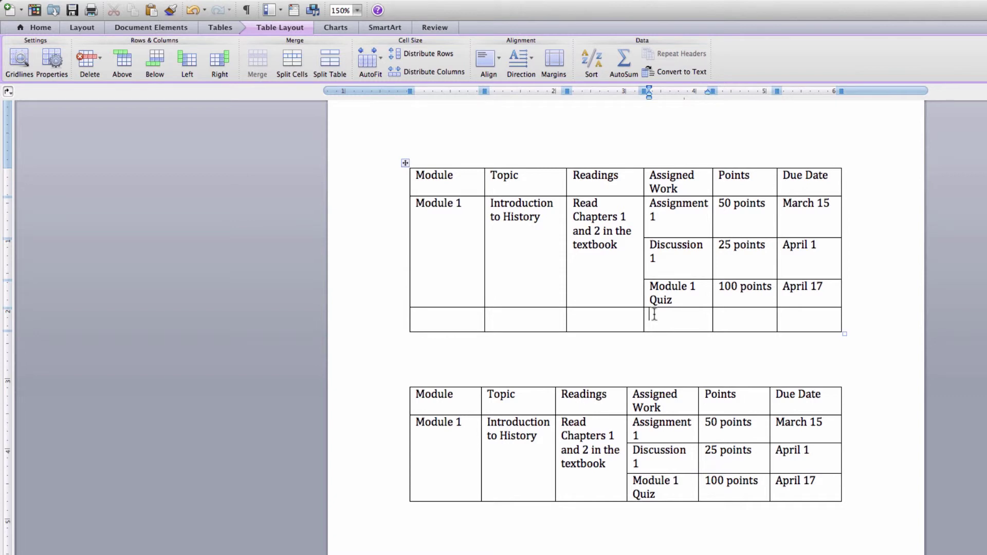
pyautogui.click(292, 59)
pyautogui.click(541, 279)
pyautogui.click(540, 294)
pyautogui.click(541, 293)
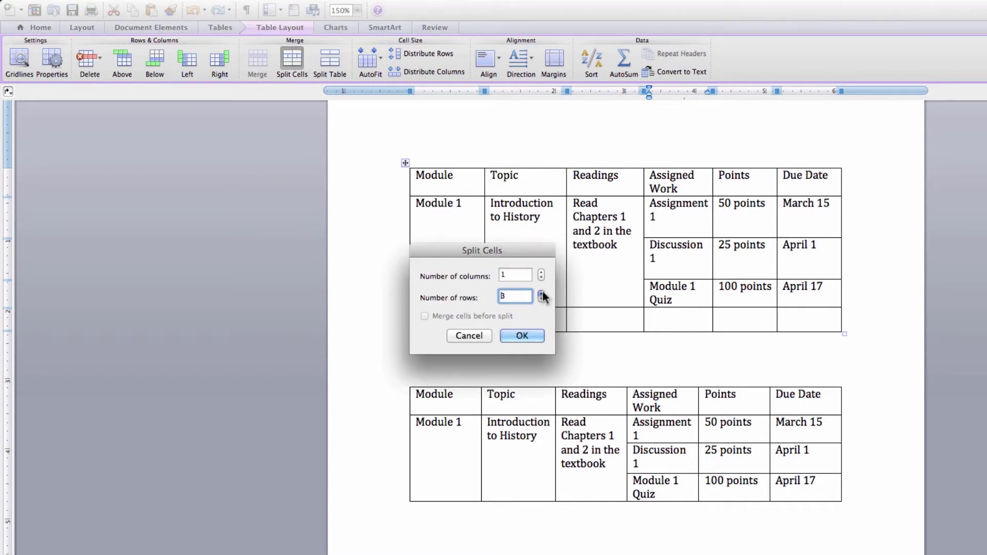
pyautogui.press('Return')
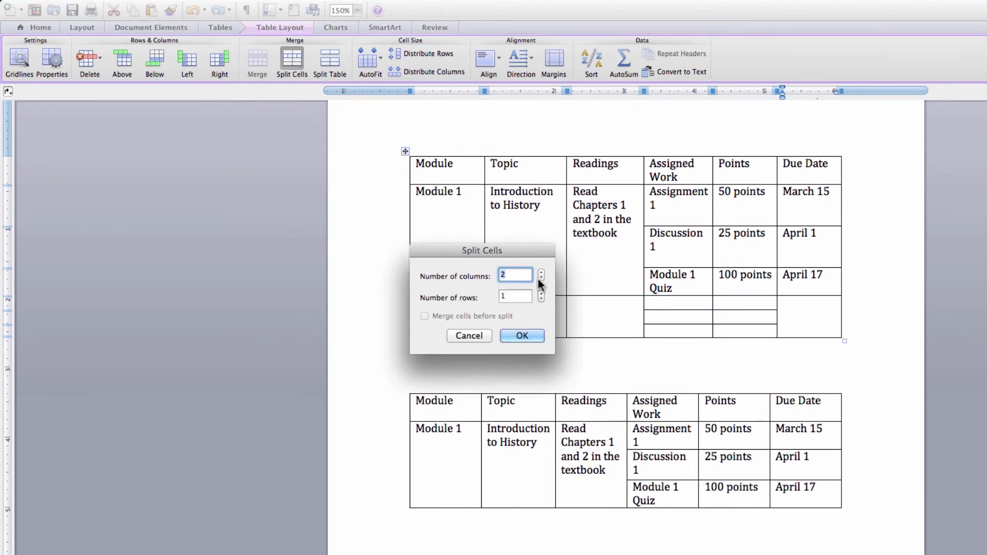
pyautogui.press('Return')
pyautogui.click(416, 345)
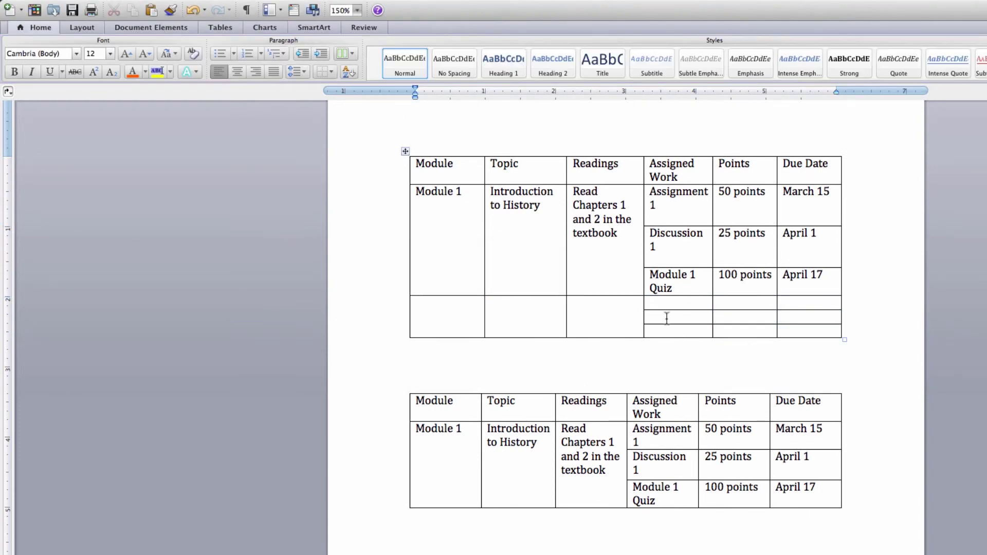
pyautogui.moveTo(419, 302); pyautogui.dragTo(847, 327)
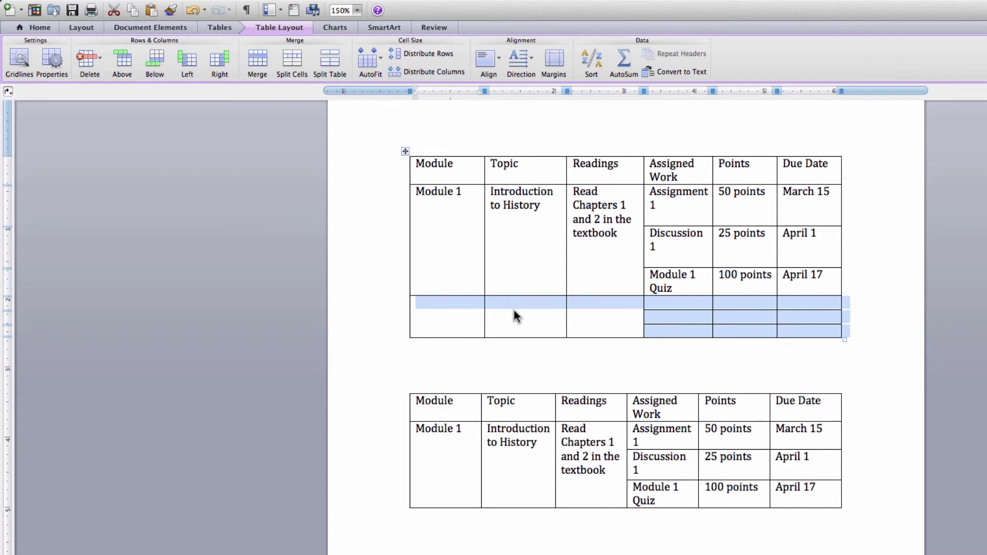
# Copy the pre-split blank row and paste one copy below the table
pyautogui.rightClick(515, 304)
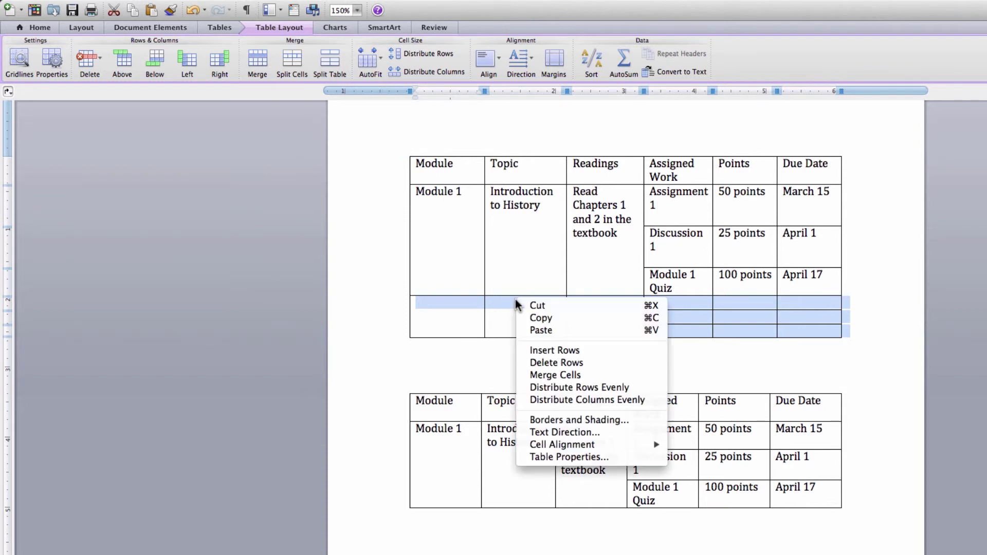
pyautogui.click(550, 317)
pyautogui.click(424, 346)
pyautogui.press('super+v')
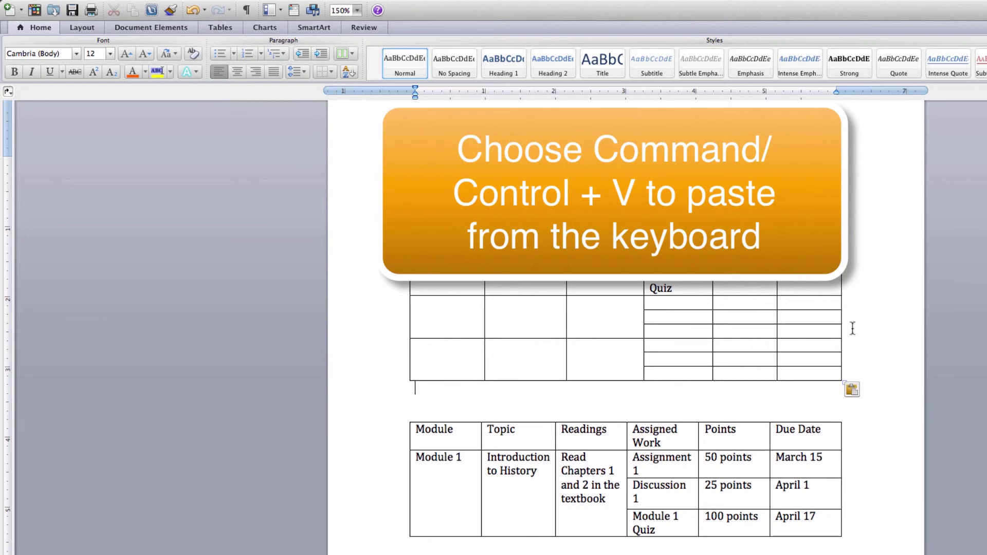
# Paste three more blank split rows below the table, making five in total
pyautogui.click(607, 360)
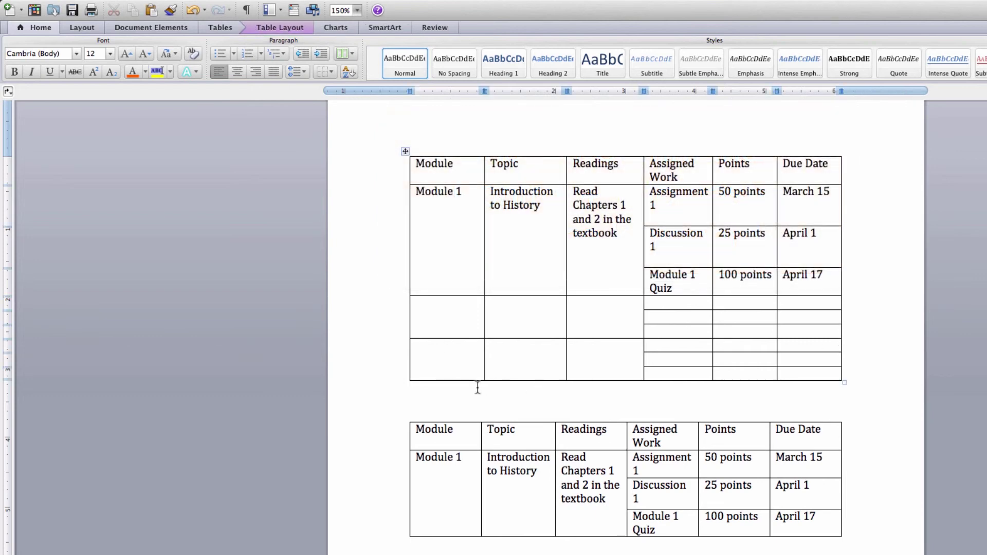
pyautogui.click(413, 389)
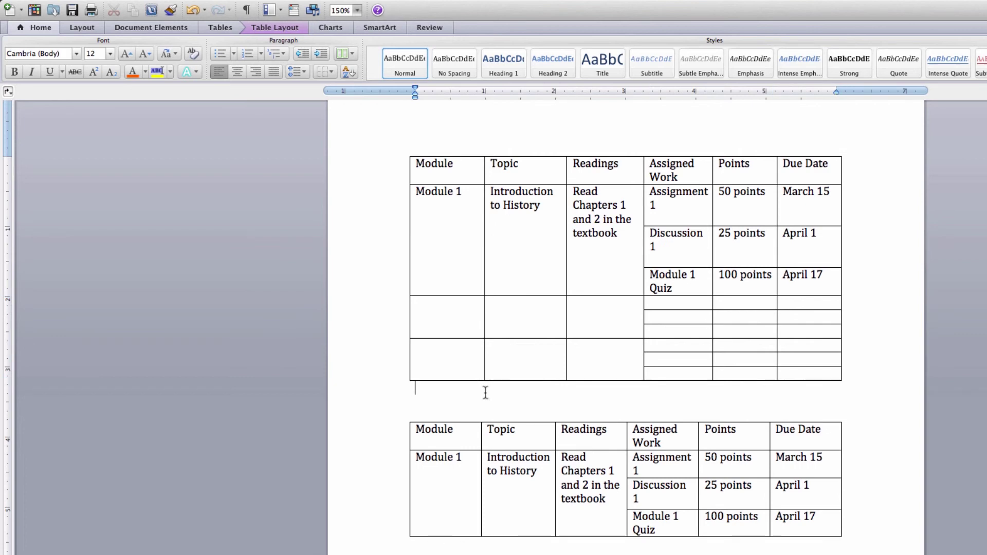
pyautogui.press('super+v')
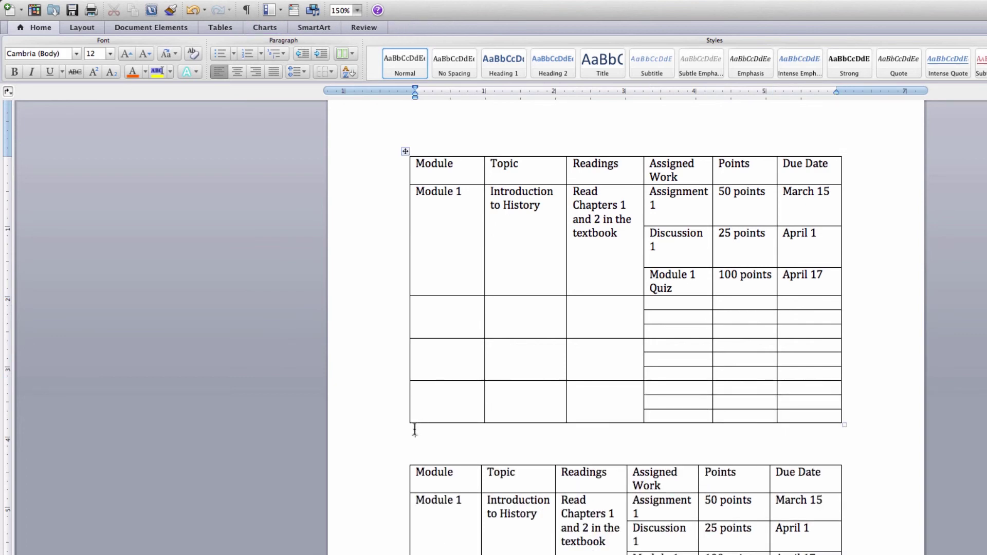
pyautogui.press('super+v')
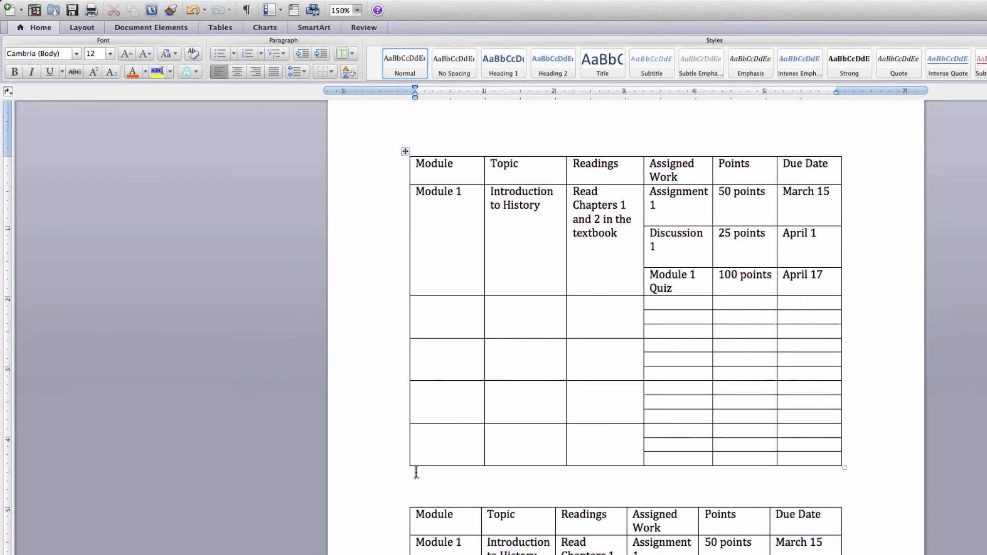
pyautogui.press('super+v')
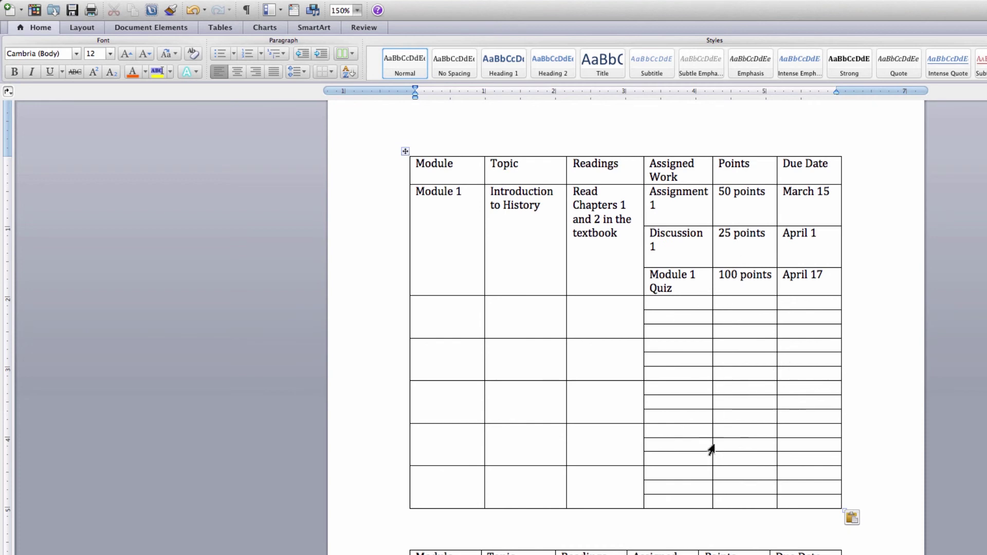